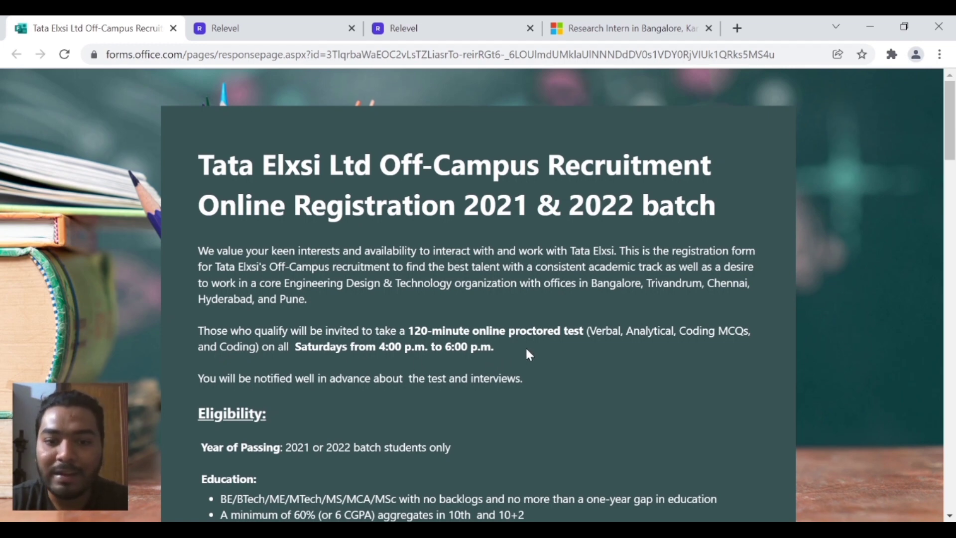
scroll(529, 351, "down", 2)
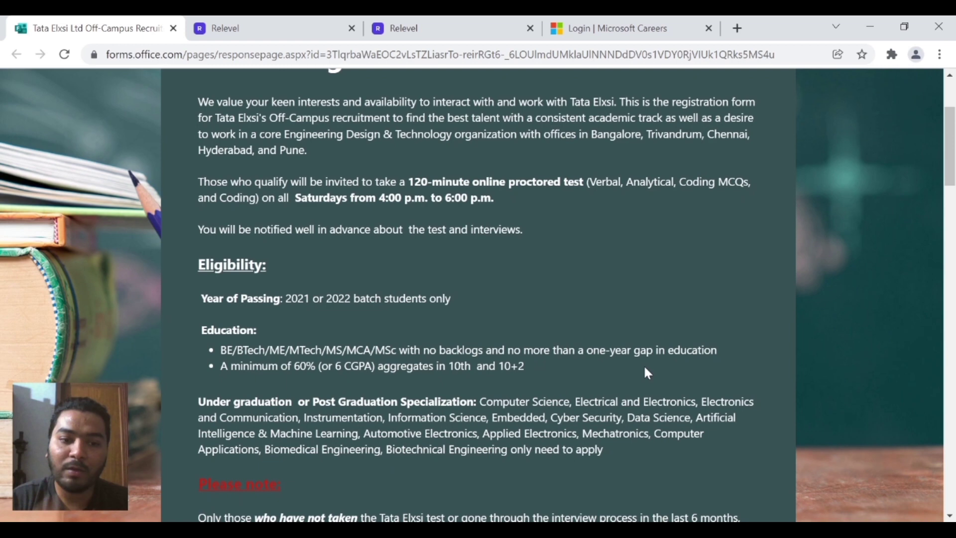
scroll(645, 367, "down", 1)
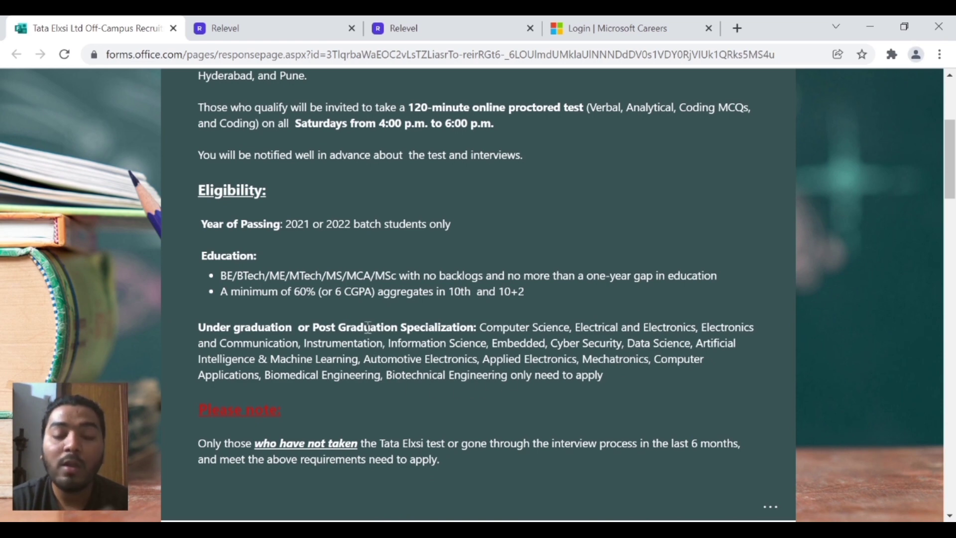
scroll(411, 321, "down", 4)
scroll(412, 306, "down", 2)
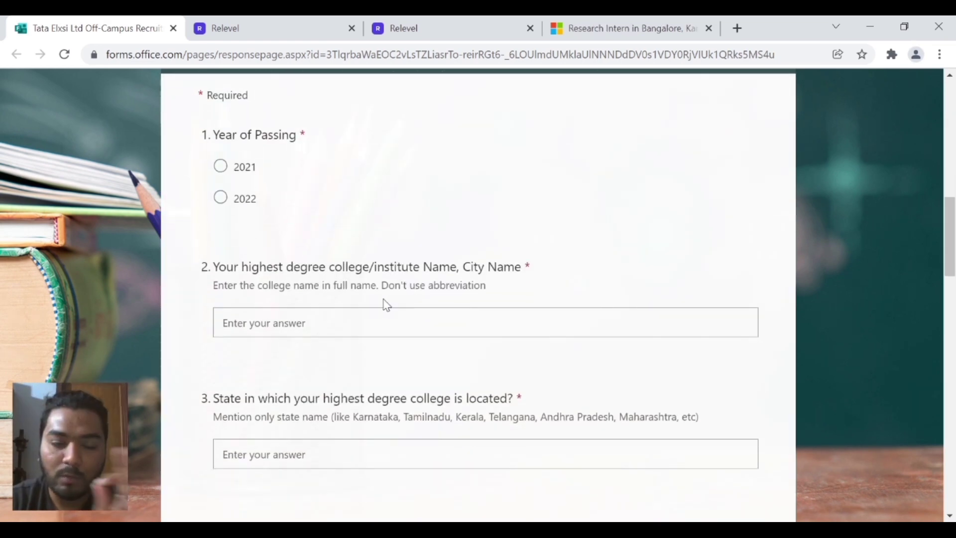
scroll(257, 203, "down", 1)
scroll(278, 242, "down", 1)
scroll(277, 240, "up", 1)
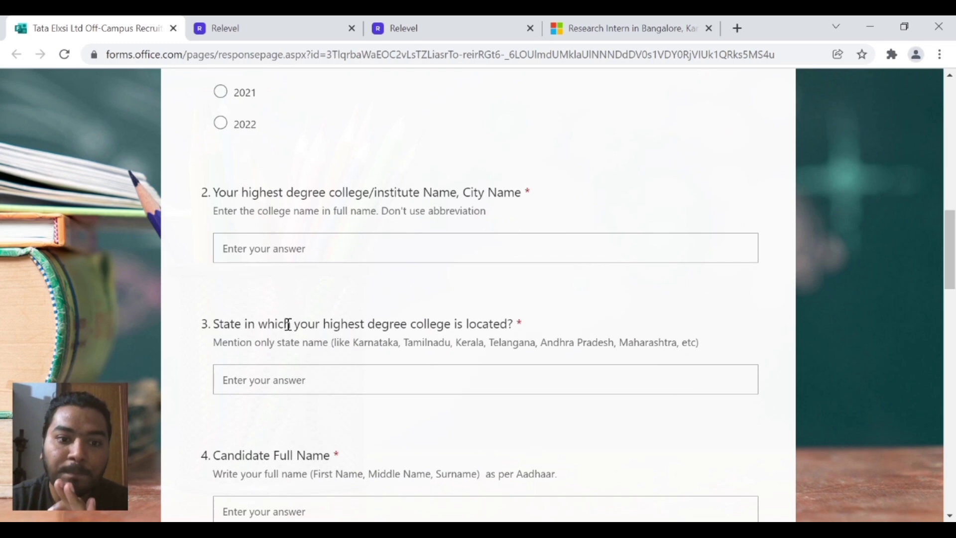
scroll(289, 324, "down", 1)
scroll(311, 306, "down", 1)
scroll(391, 352, "down", 1)
scroll(314, 379, "down", 2)
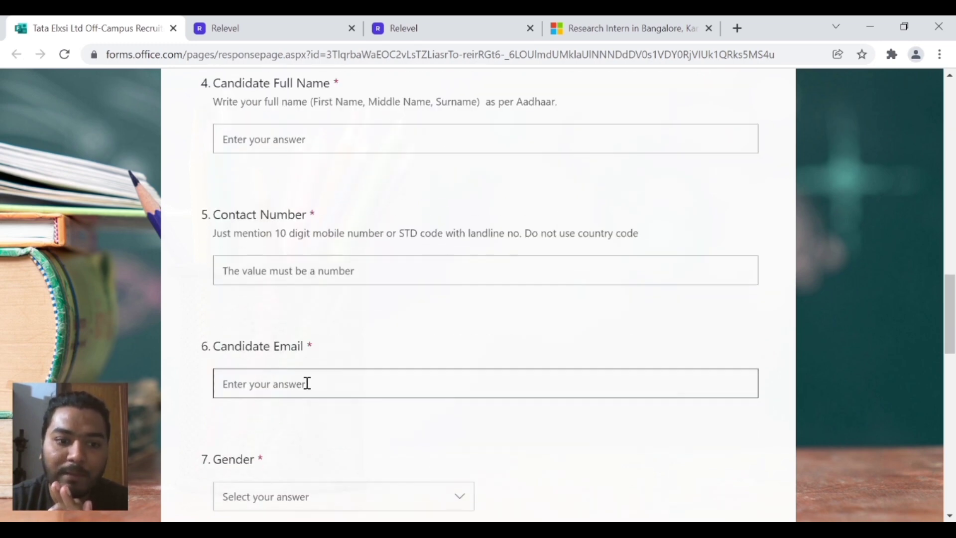
scroll(305, 382, "down", 1)
scroll(297, 384, "down", 1)
scroll(306, 381, "down", 1)
scroll(314, 380, "down", 2)
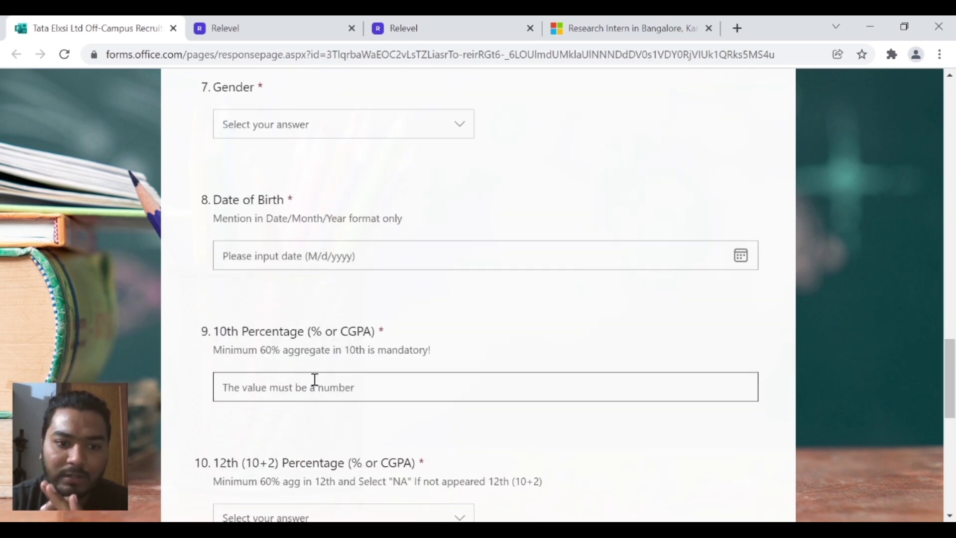
scroll(292, 389, "down", 2)
scroll(342, 384, "down", 2)
scroll(284, 386, "down", 3)
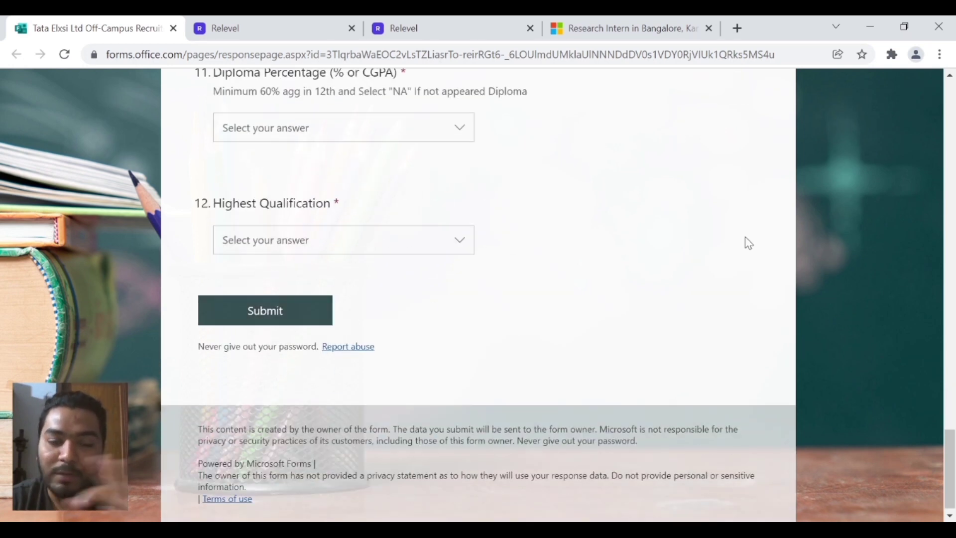
scroll(745, 238, "up", 4)
scroll(746, 238, "up", 4)
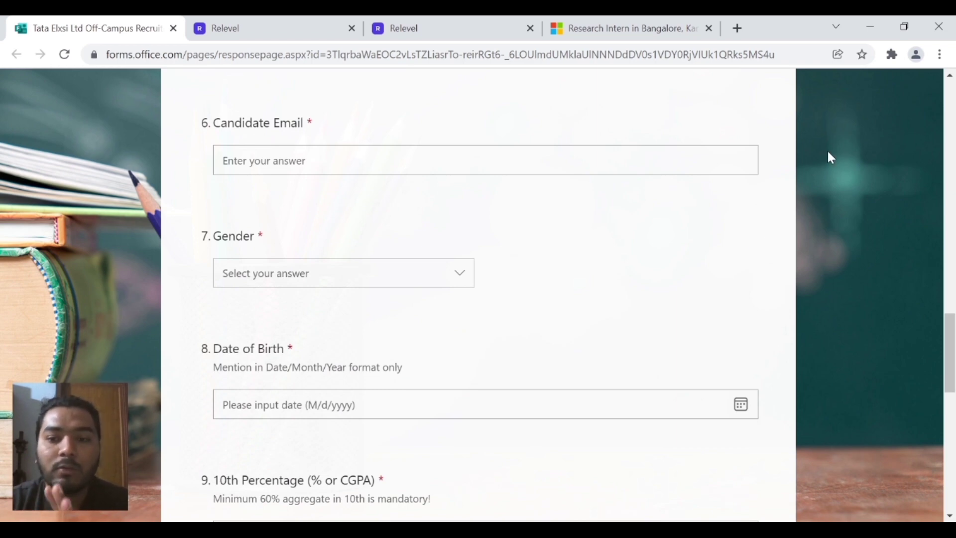
scroll(790, 204, "up", 3)
scroll(791, 204, "up", 5)
scroll(790, 203, "up", 4)
scroll(791, 203, "up", 4)
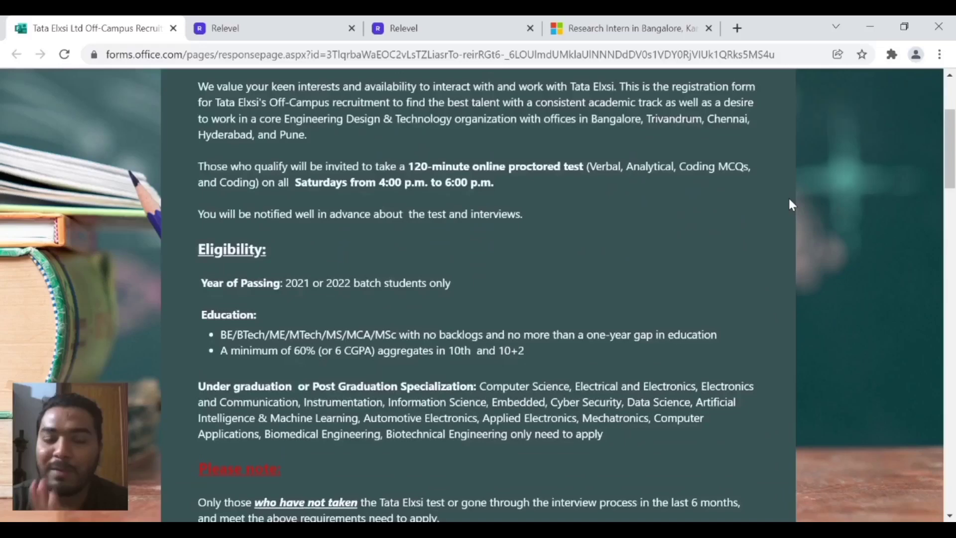
scroll(723, 236, "up", 2)
- Move from the CRED company page to the Relevel homepage to begin sign-up
key("ctrl+Tab")
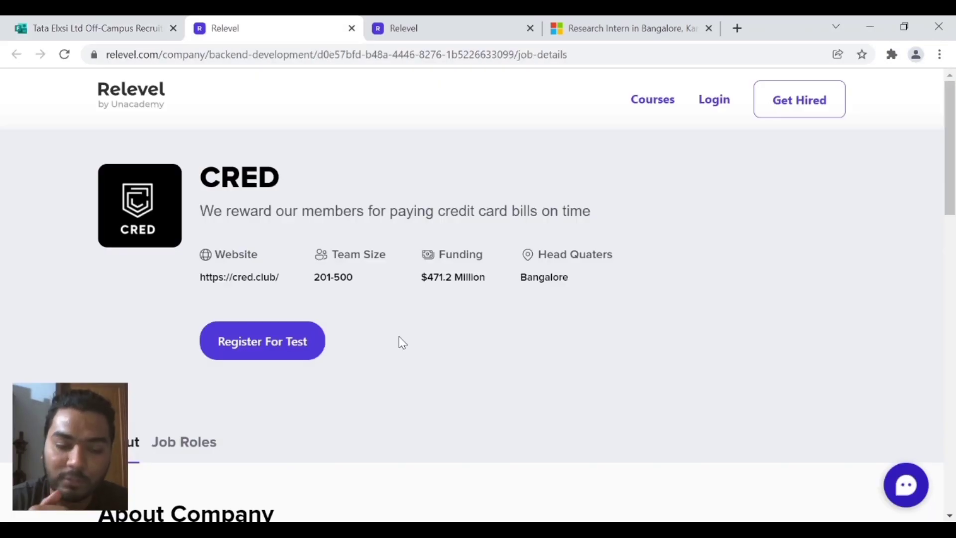
scroll(414, 337, "down", 4)
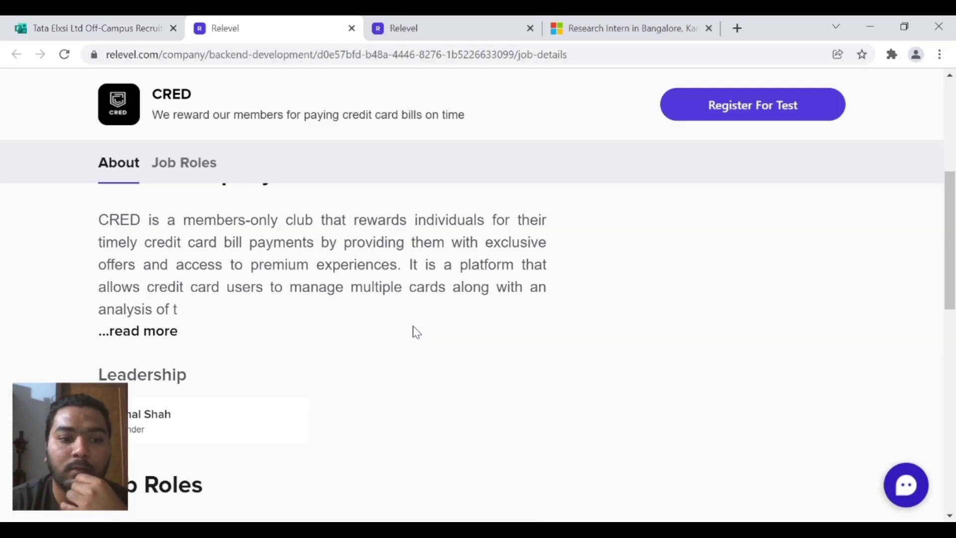
scroll(415, 329, "up", 4)
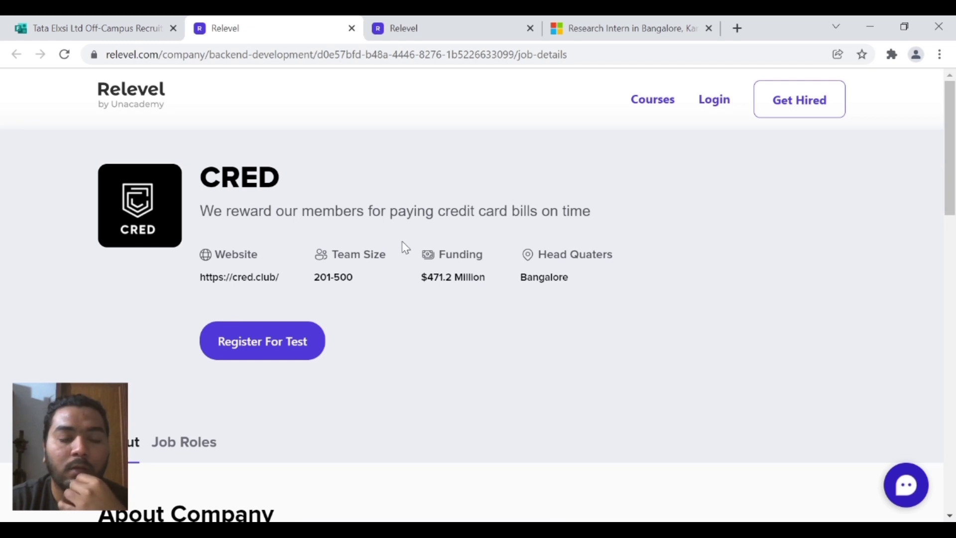
left_click(425, 33)
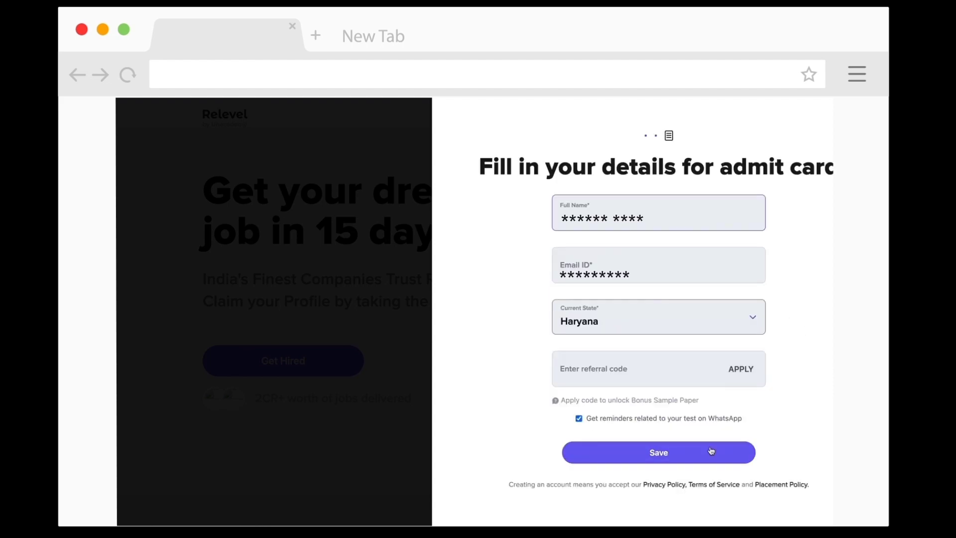
- Save the admit card details and review the Business Analytics, Frontend and Backend Development tests
left_click(693, 458)
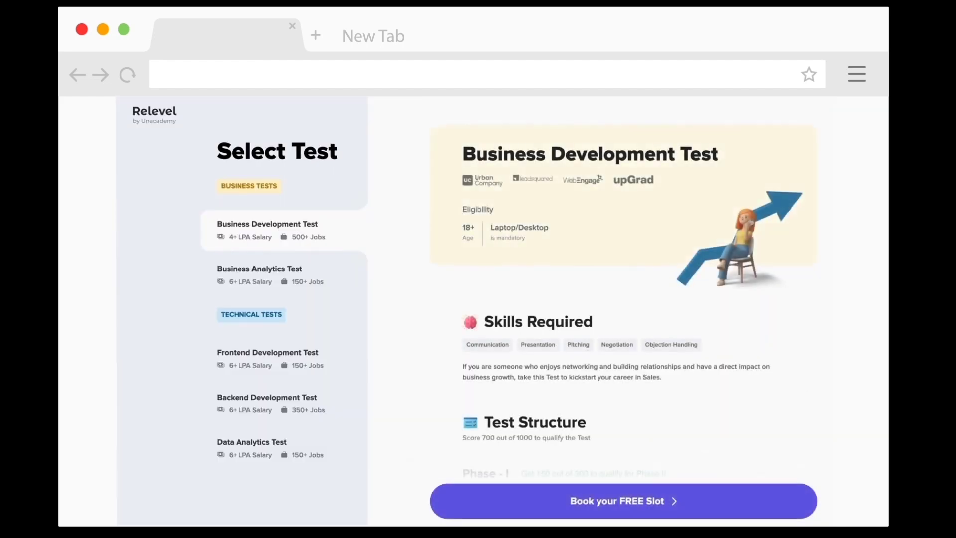
left_click(310, 282)
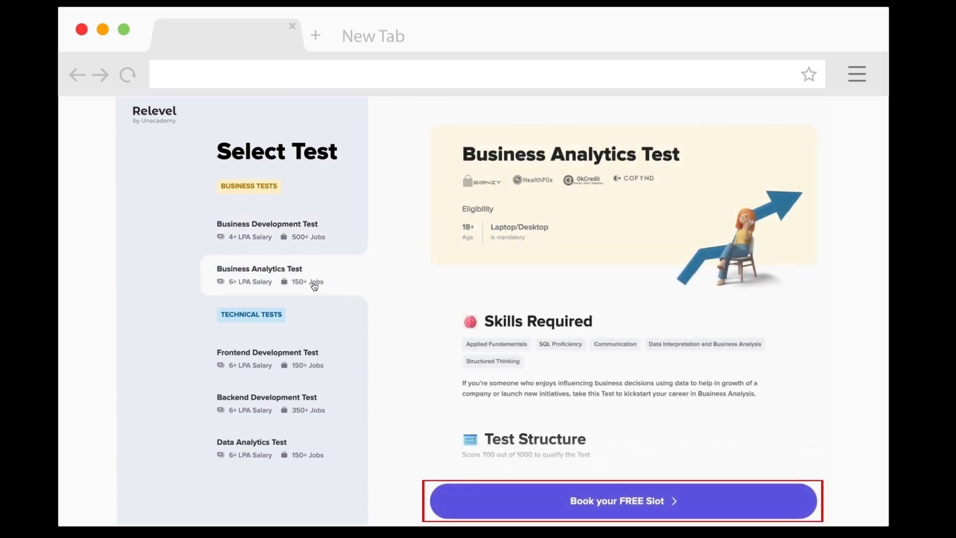
left_click(322, 355)
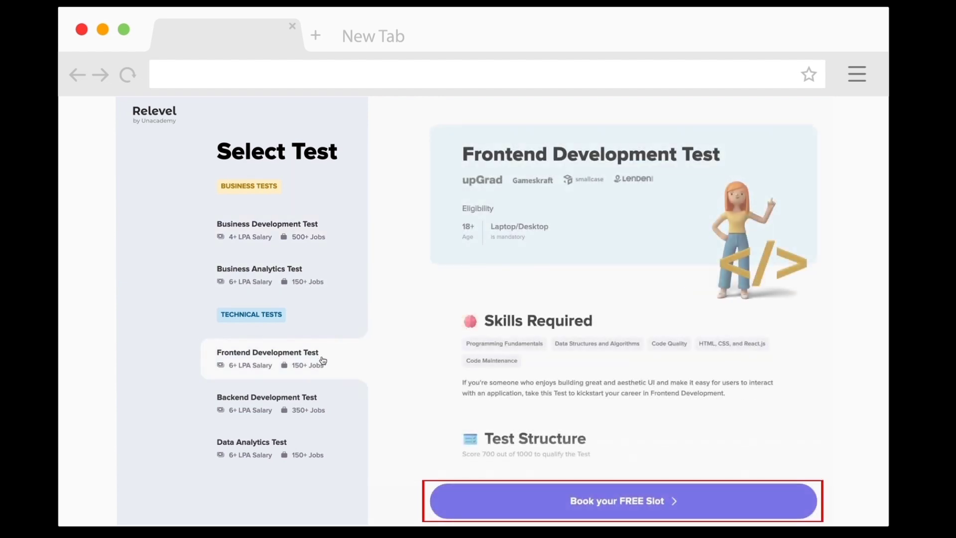
left_click(313, 406)
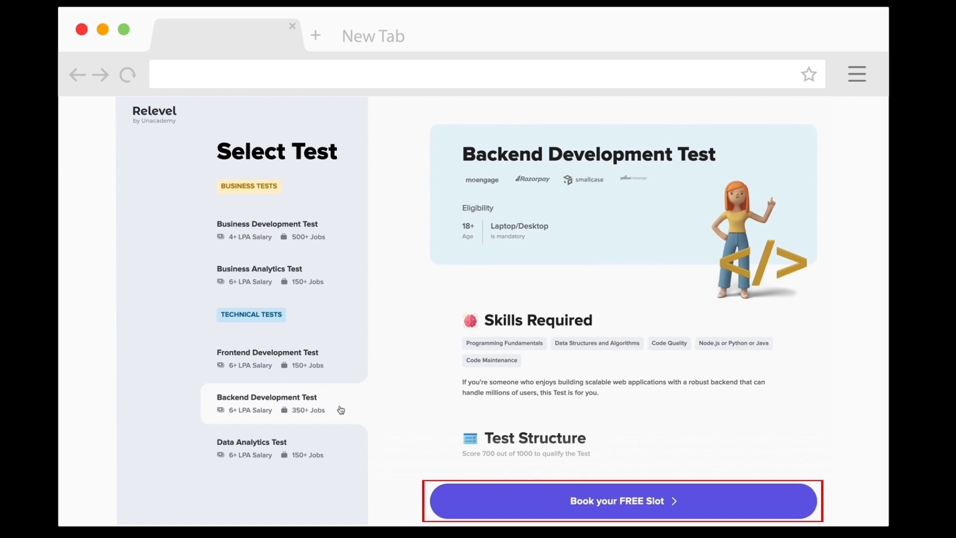
- Book a free slot for the Backend Development Test and view its Practice mock tests
left_click(663, 512)
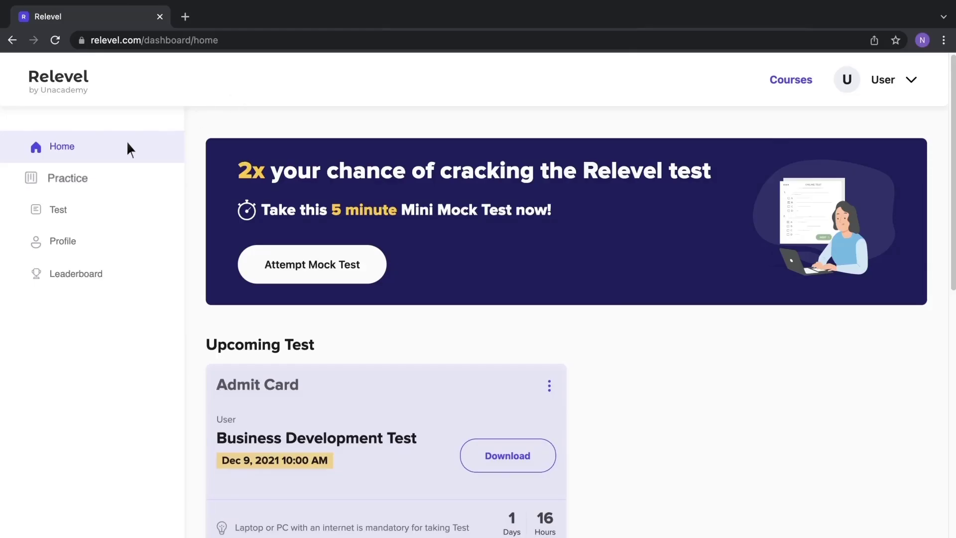
left_click(59, 180)
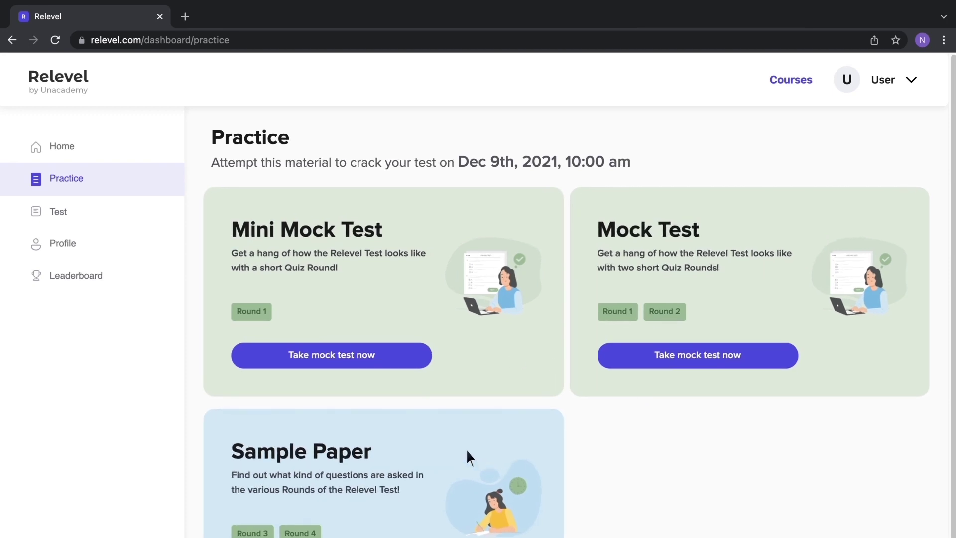
- View the Relevel Leaderboard page from the sidebar
left_click(89, 273)
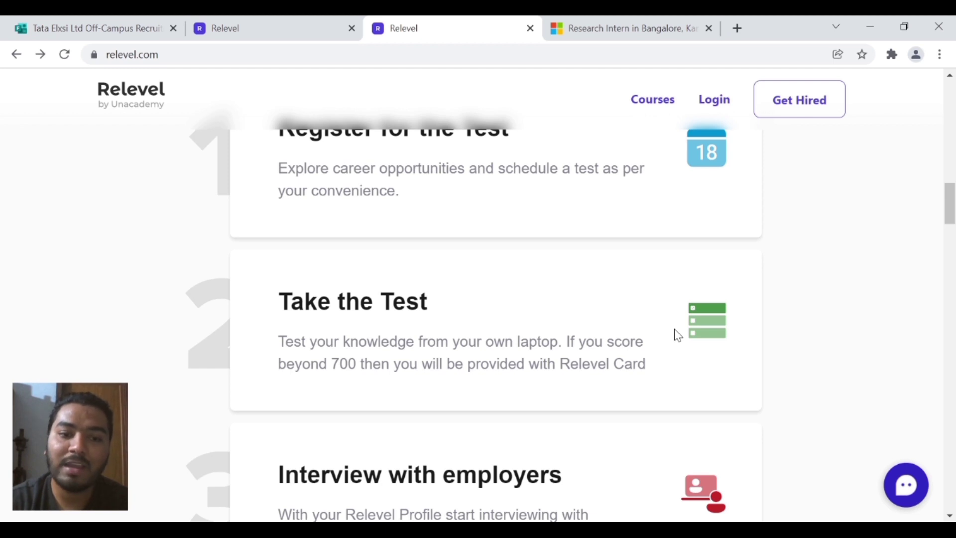
- Register for CRED's Backend Developer test, then view the Microsoft Research Intern posting
key("ctrl+shift+Tab")
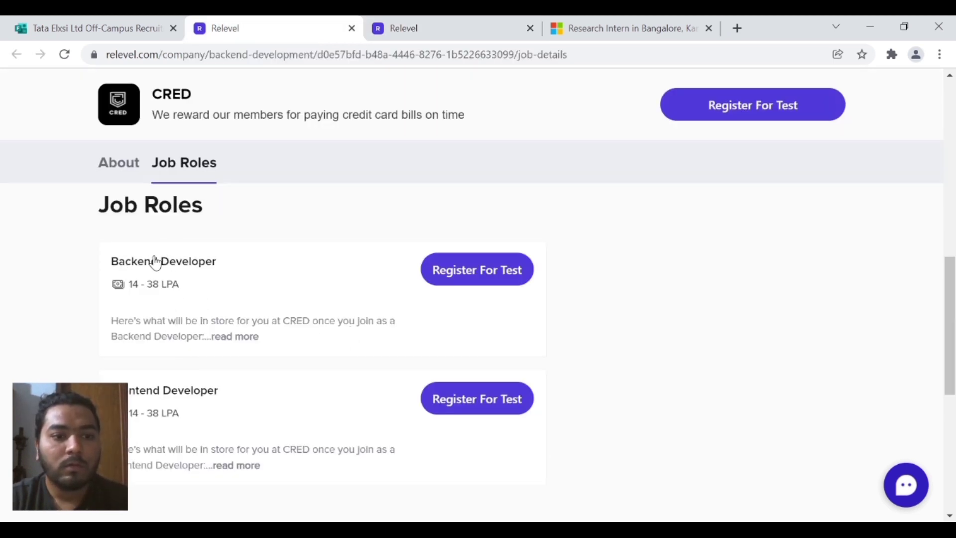
scroll(164, 269, "up", 1)
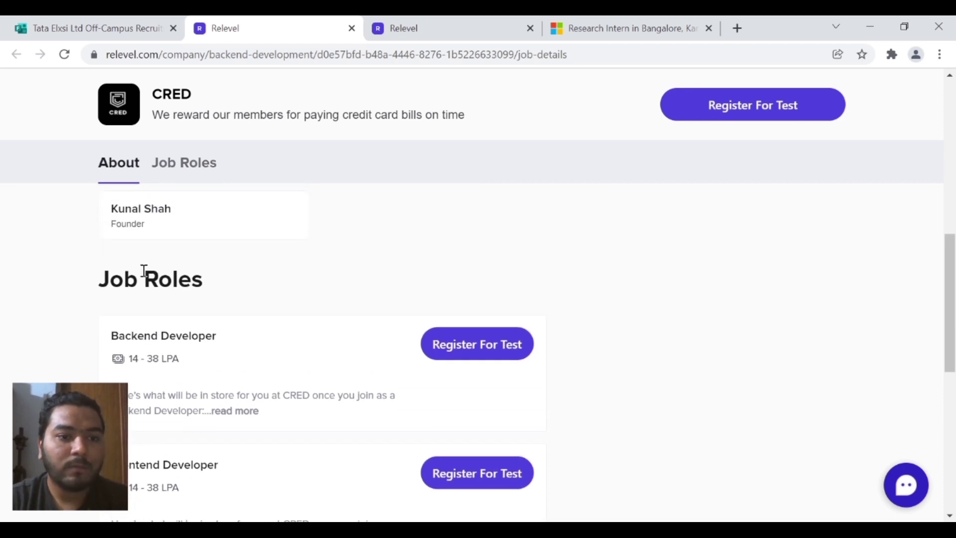
scroll(143, 271, "down", 1)
scroll(165, 305, "up", 2)
scroll(169, 304, "down", 2)
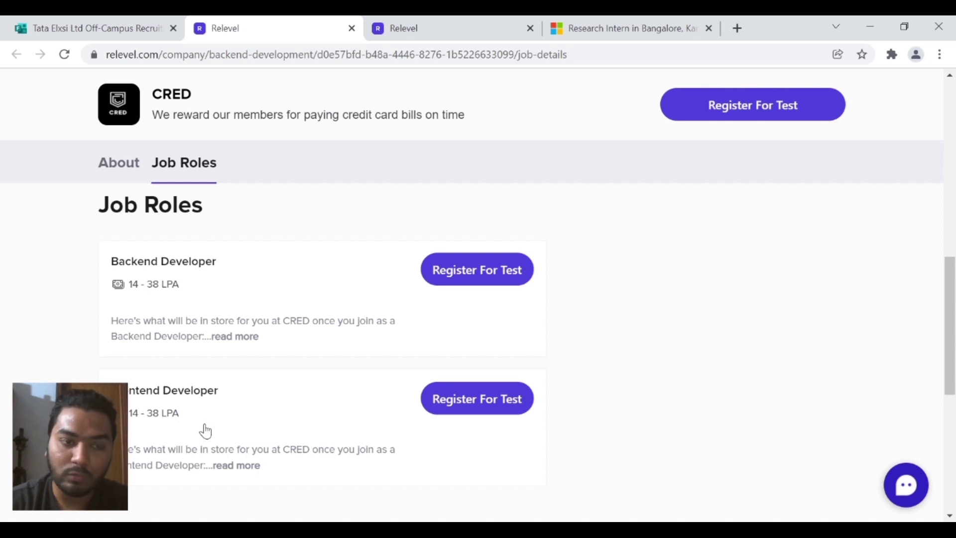
scroll(208, 433, "down", 1)
scroll(207, 433, "down", 1)
scroll(206, 433, "up", 3)
scroll(208, 434, "down", 2)
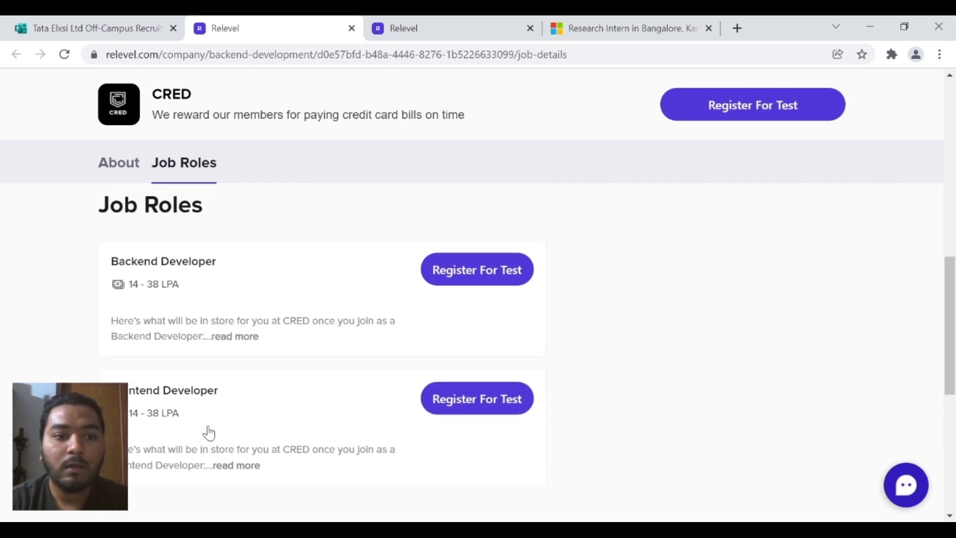
scroll(208, 433, "up", 1)
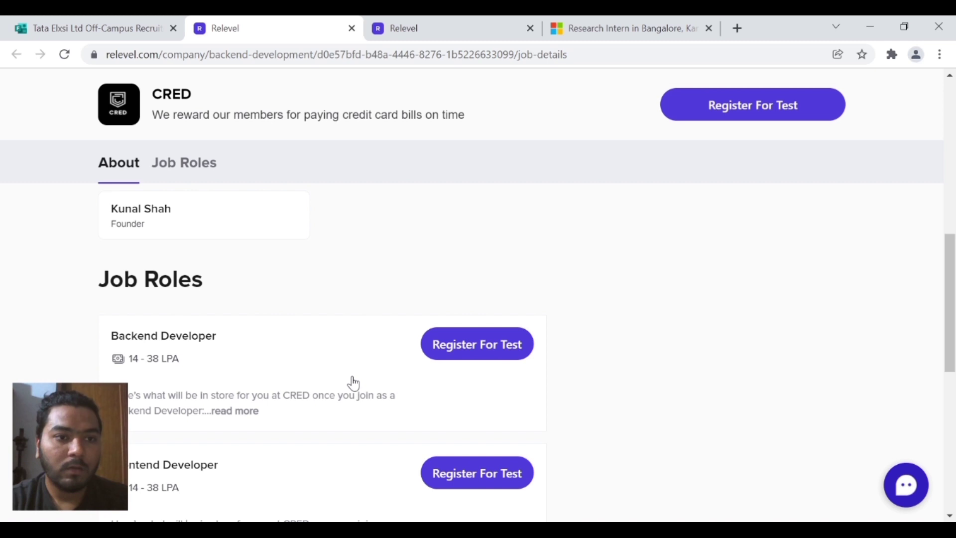
left_click(486, 347)
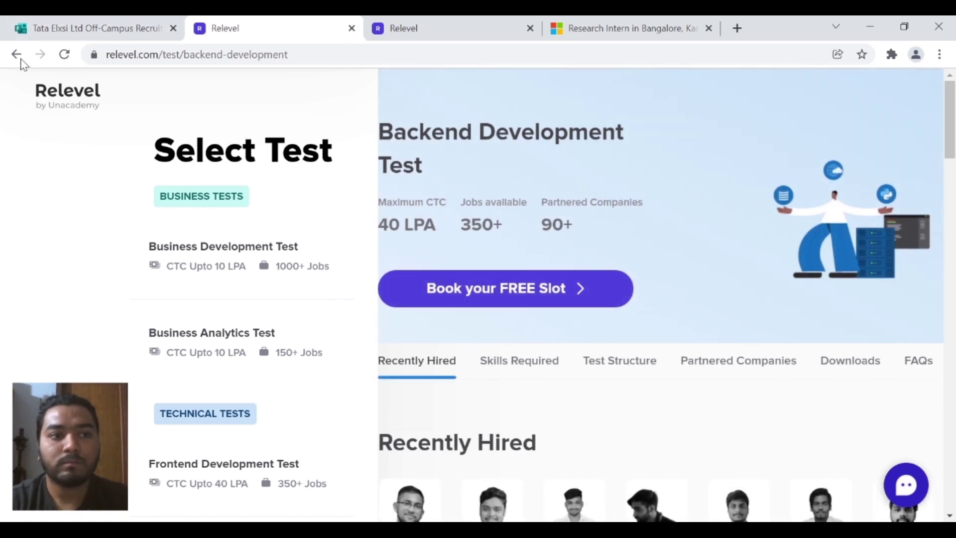
key("ctrl+4")
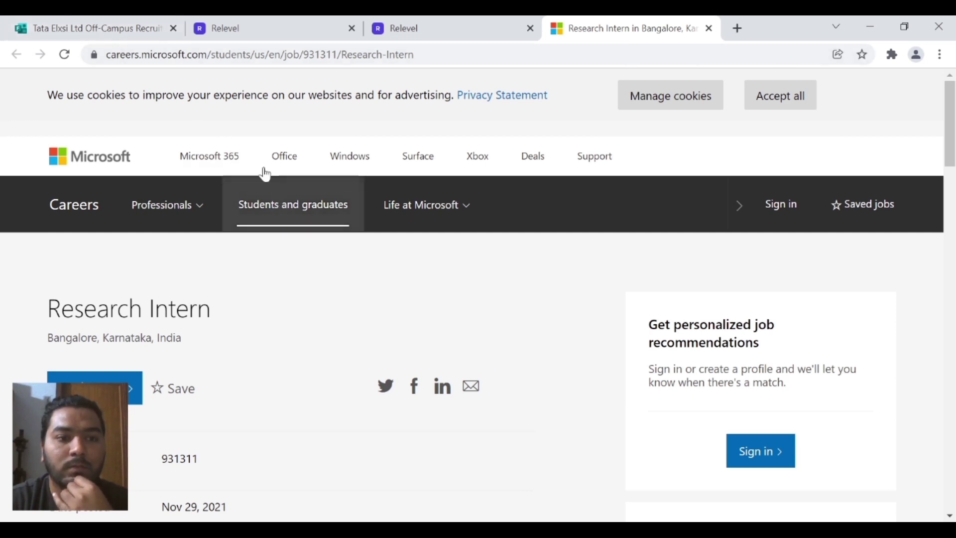
scroll(316, 247, "down", 1)
scroll(338, 246, "down", 2)
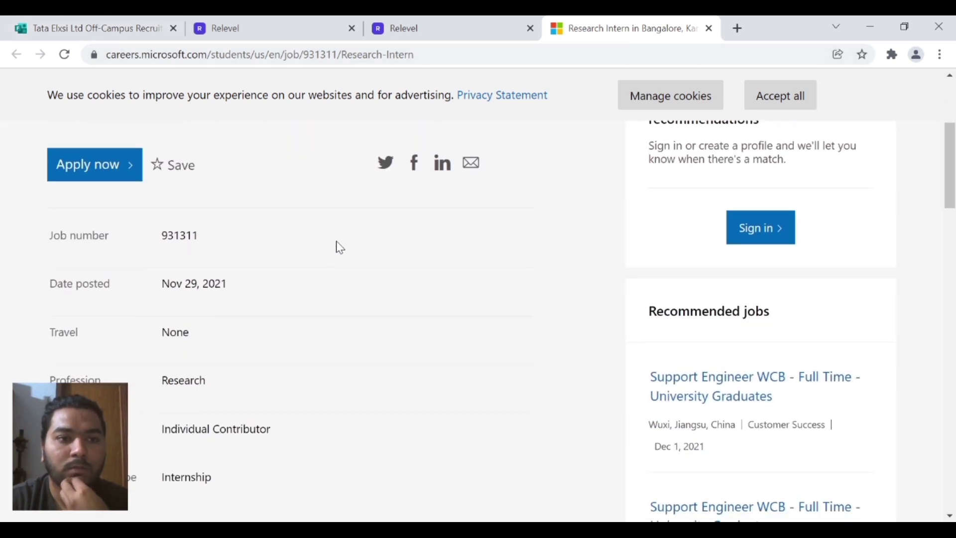
scroll(377, 252, "down", 2)
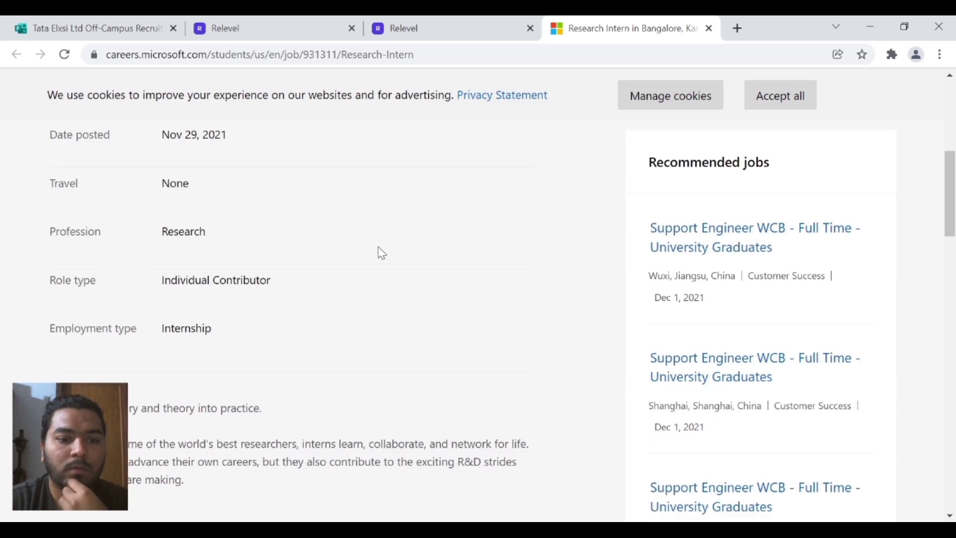
scroll(378, 252, "down", 1)
scroll(378, 252, "down", 3)
scroll(378, 252, "down", 3)
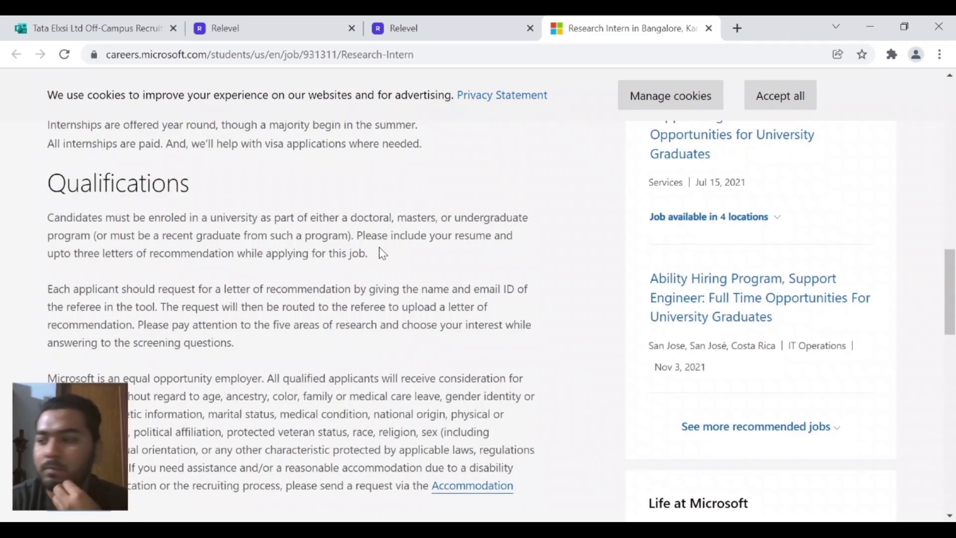